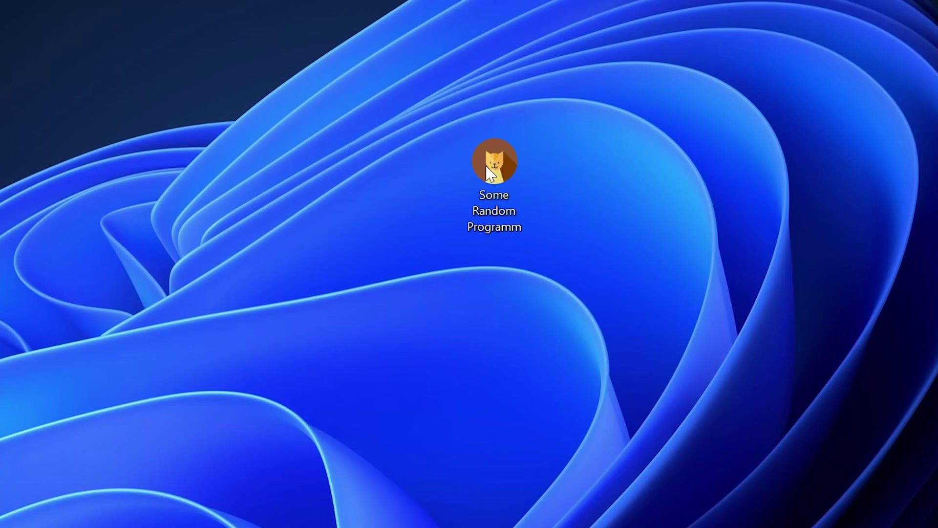
Step: Launch the program from its desktop icon to reproduce the missing aepic.dll error
double_click(505, 160)
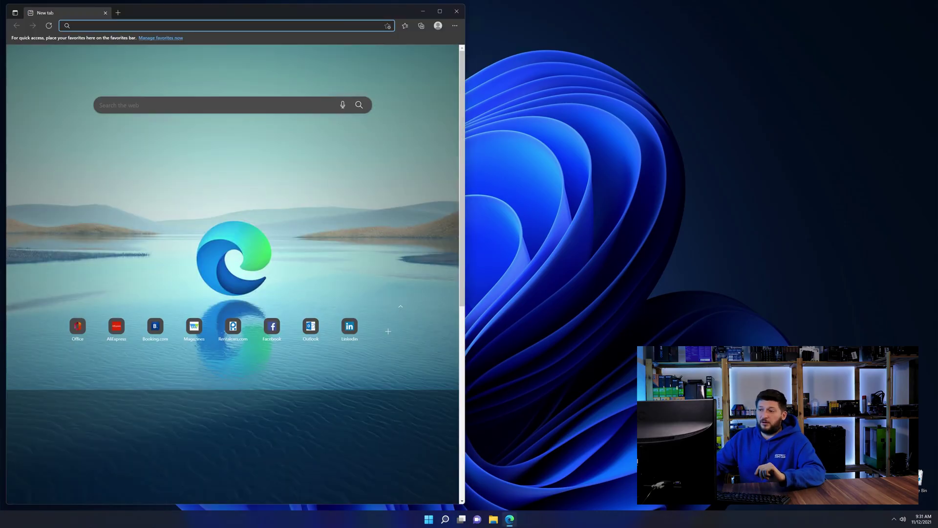
Step: Load the STS aepic.dll download page from the pasted URL
type("https://www.sts-tutorial.com/download/aepic")
key("Return")
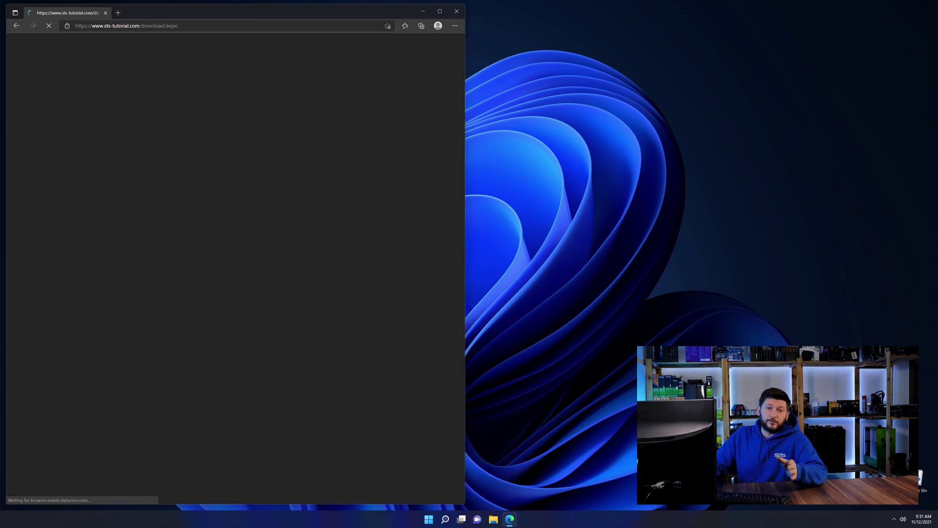
scroll(232, 288, "down", 20)
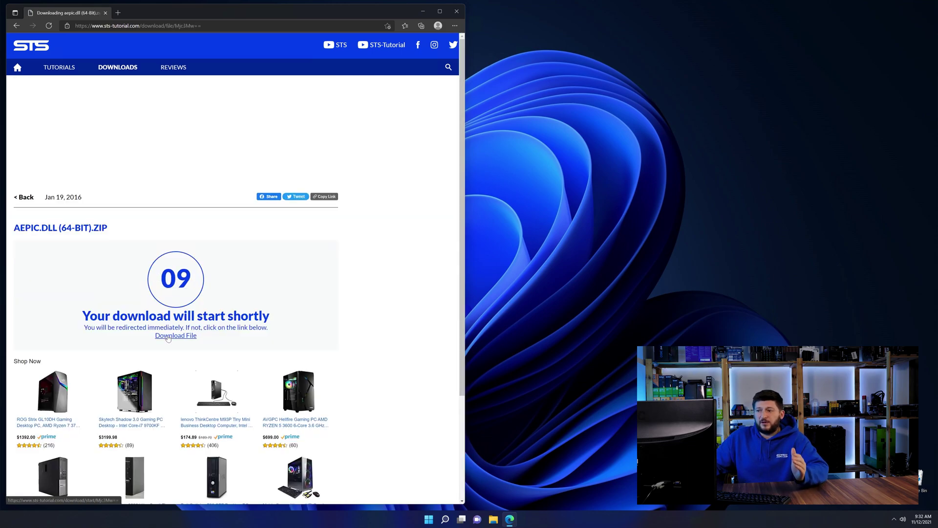
Step: Download the 32-bit aepic.dll zip and open the downloaded archive
left_click(20, 29)
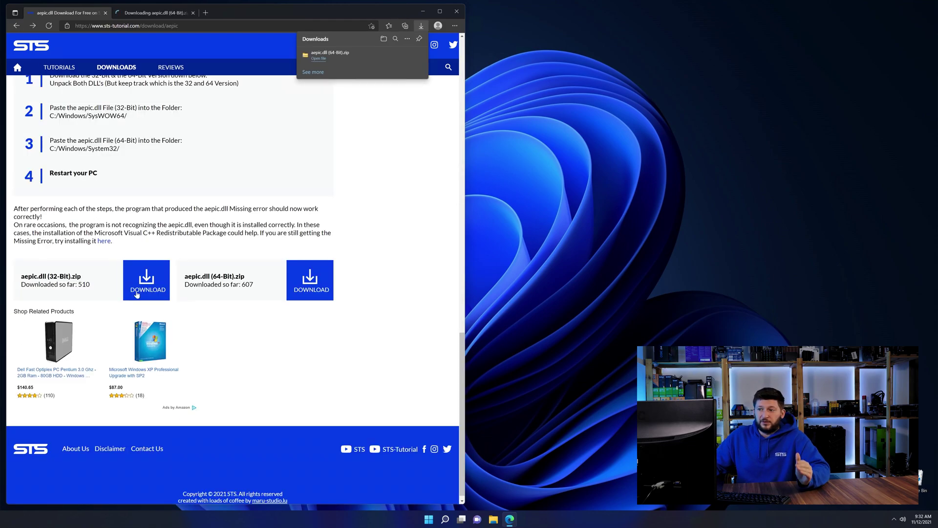
left_click(146, 281)
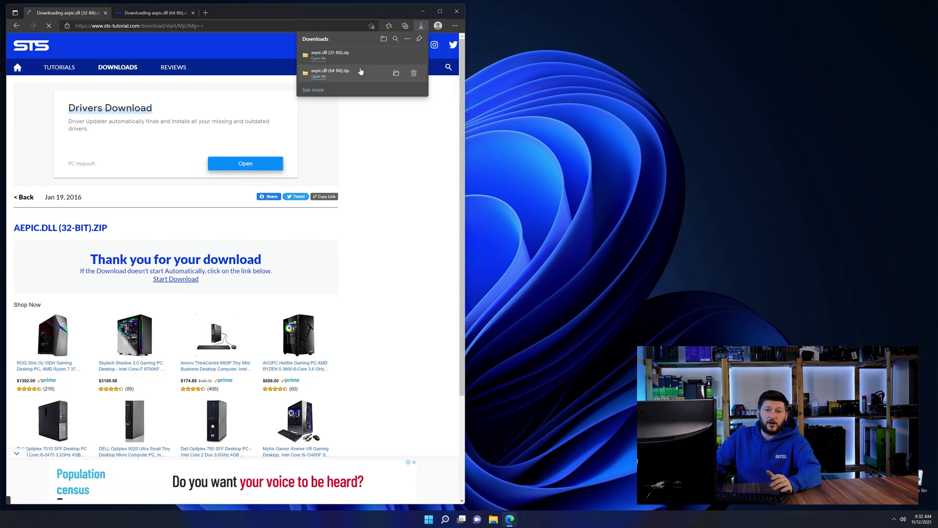
left_click(342, 54)
Step: Arrange the 32-bit and 64-bit zip windows side by side and open their aepic.dll folders
left_click(455, 12)
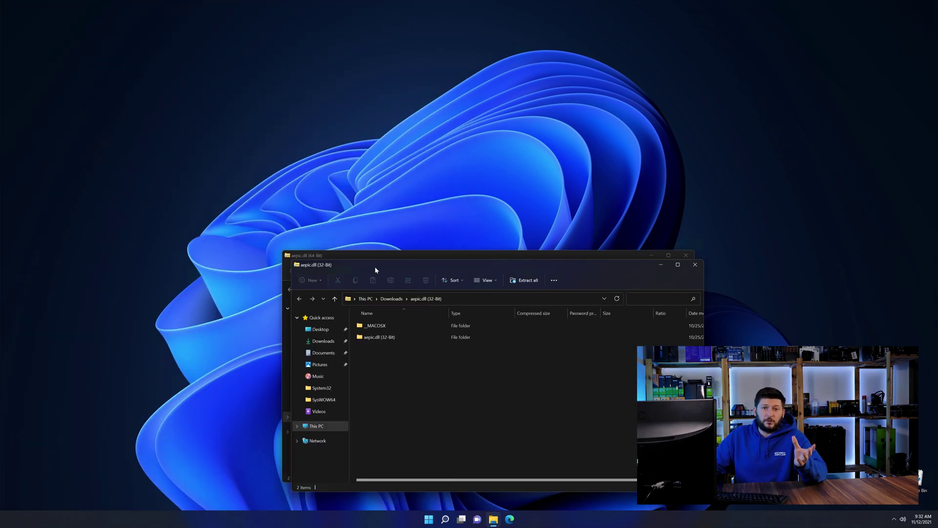
left_click_drag(375, 265, 94, 15)
double_click(97, 82)
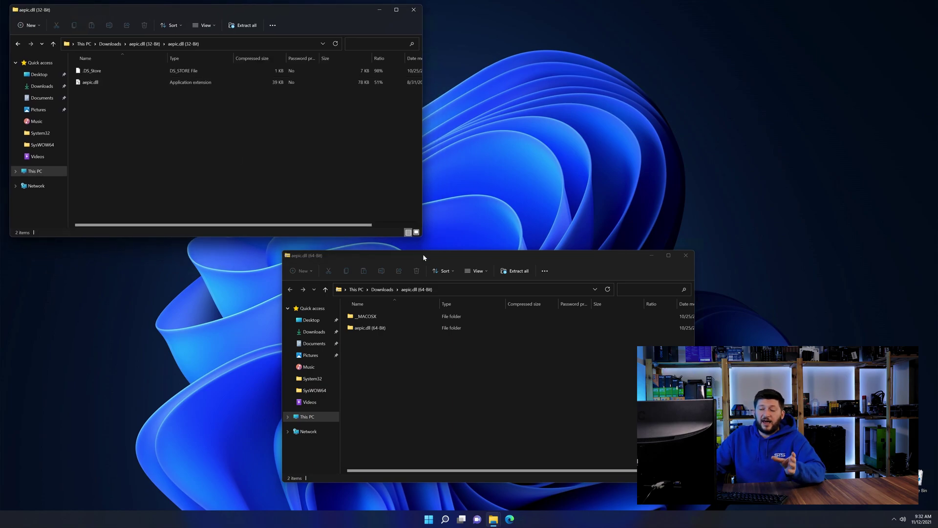
left_click_drag(423, 255, 650, 12)
double_click(586, 84)
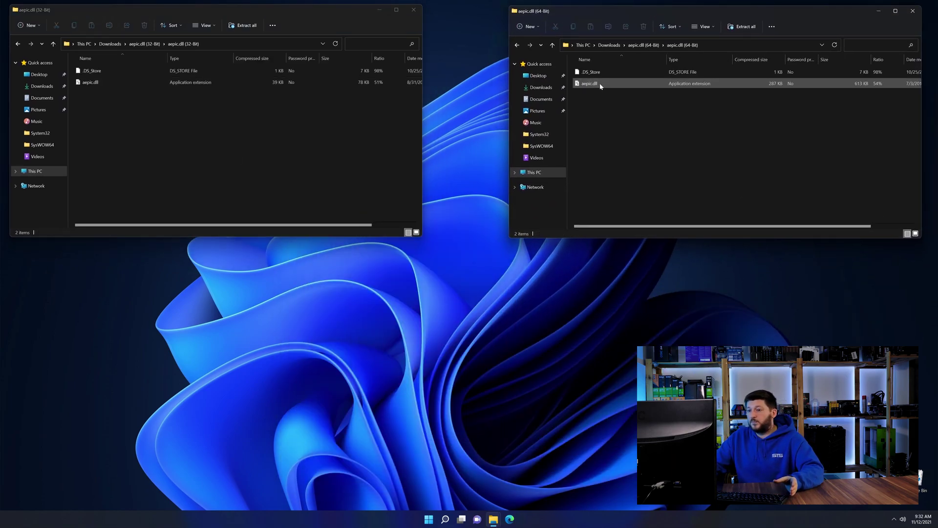
Step: Open C:\Windows in a new Explorer window and locate the System32 and SysWOW64 folders
middle_click(493, 519)
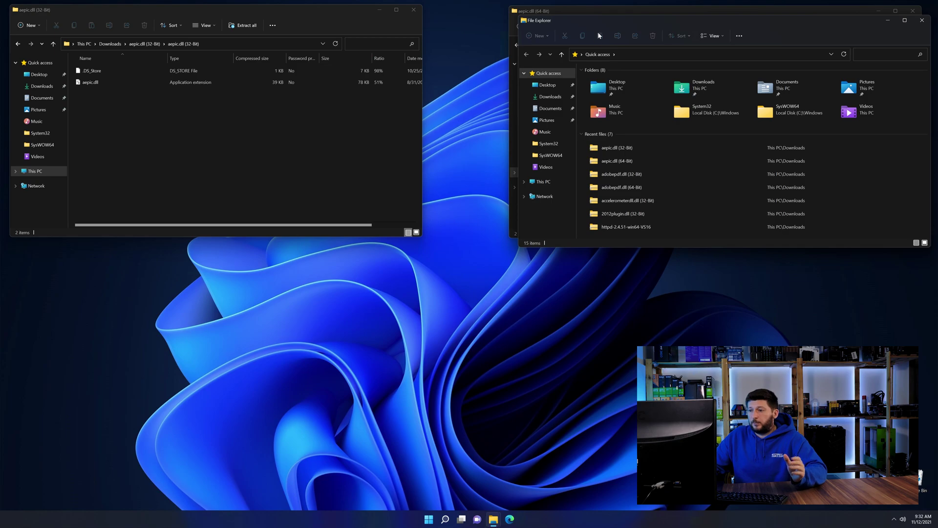
left_click_drag(584, 20, 344, 249)
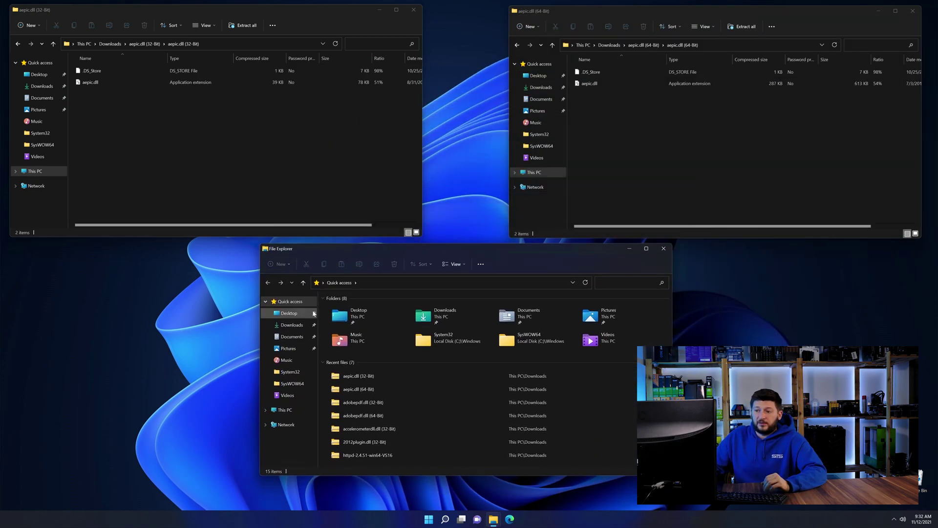
left_click(289, 411)
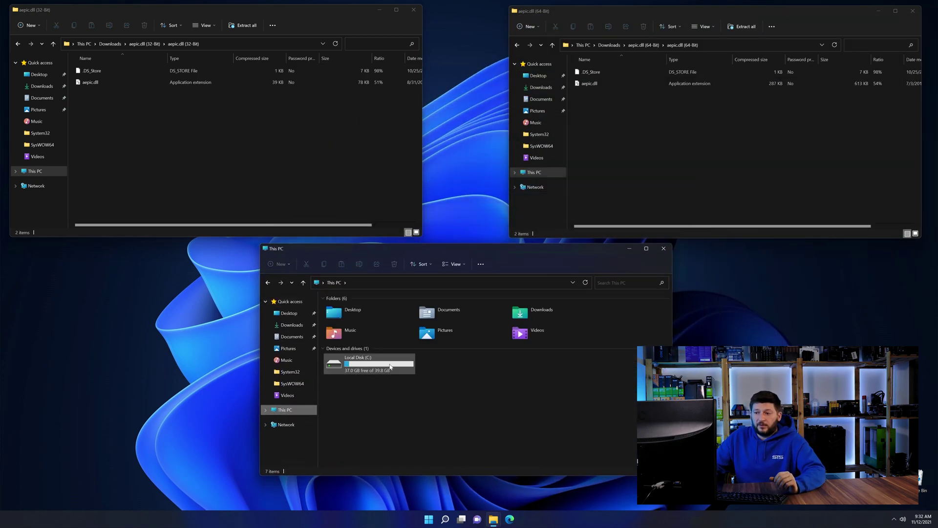
double_click(390, 366)
double_click(360, 390)
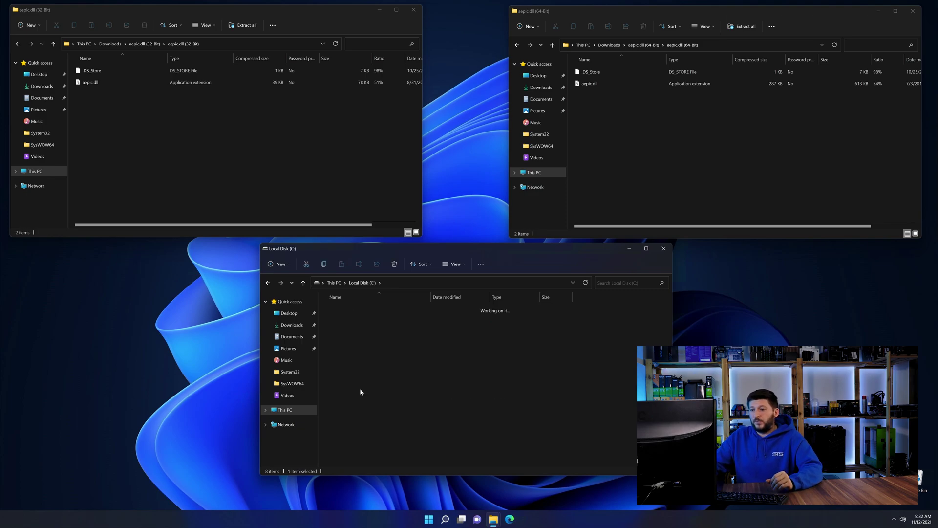
scroll(370, 362, "down", 15)
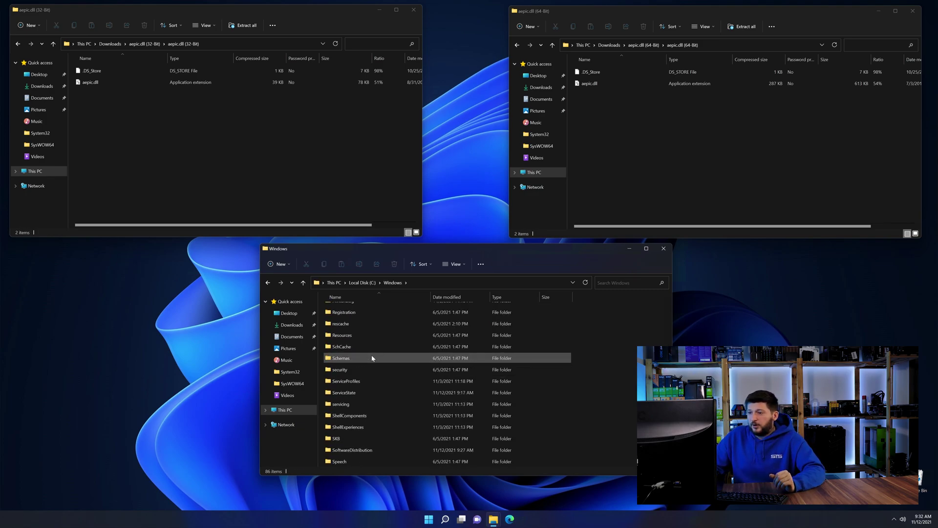
scroll(372, 358, "down", 5)
scroll(372, 356, "up", 1)
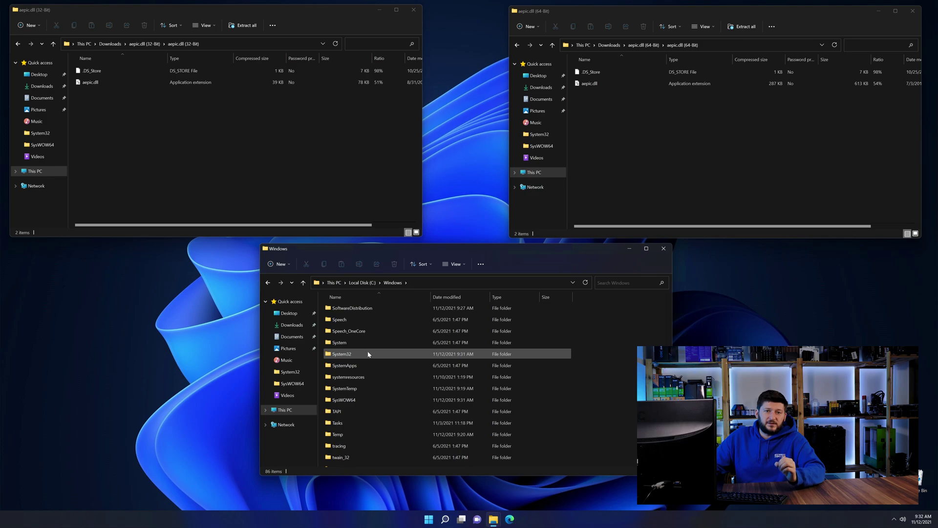
left_click(355, 400)
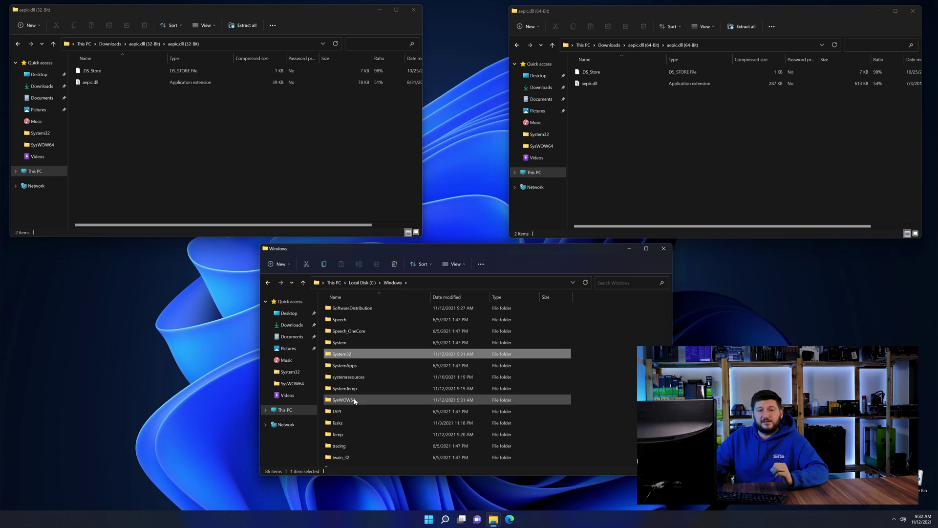
left_click(355, 356)
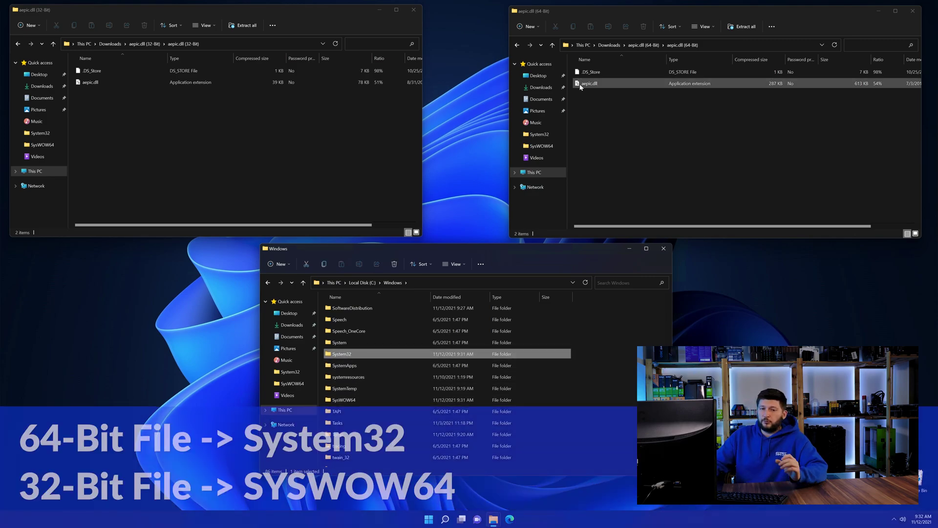
Step: Copy the 64-bit aepic.dll into System32 and the 32-bit one into SysWOW64, then close the windows
left_click_drag(589, 84, 338, 356)
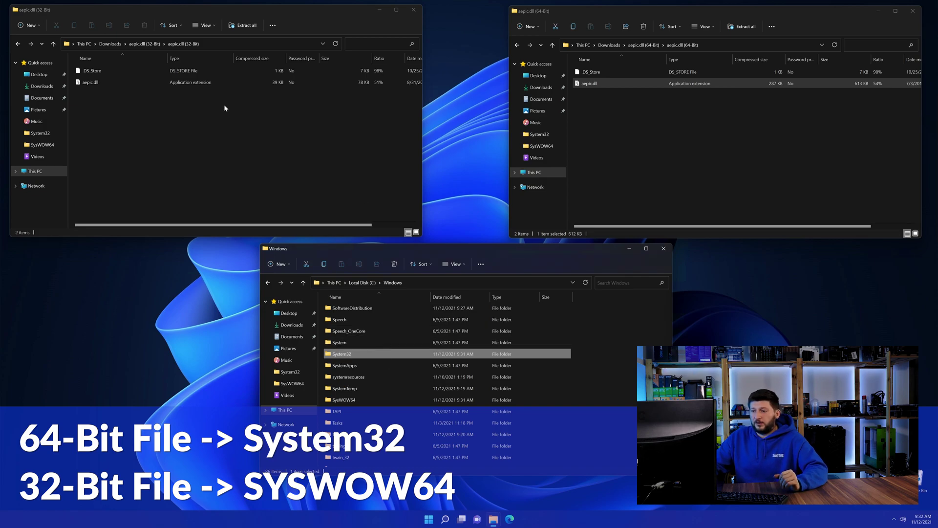
left_click_drag(90, 83, 352, 400)
left_click(414, 10)
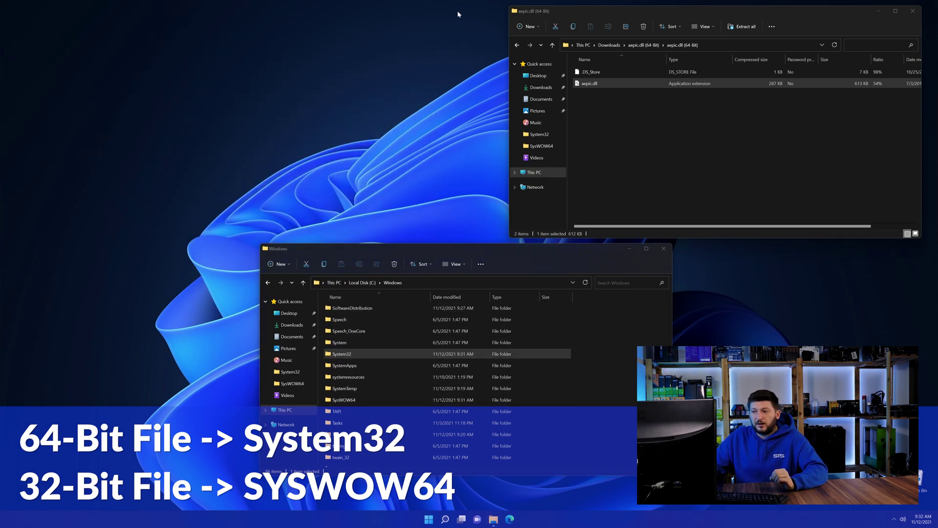
left_click(910, 13)
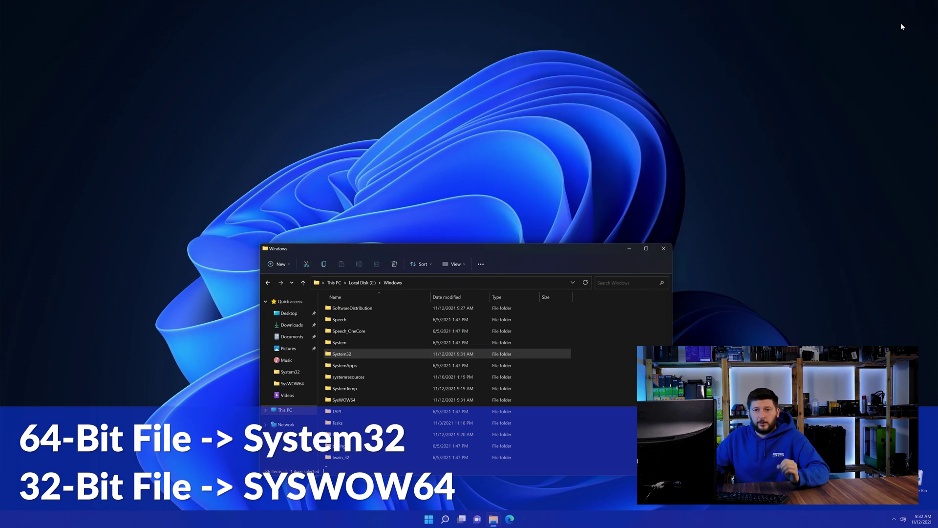
left_click(664, 248)
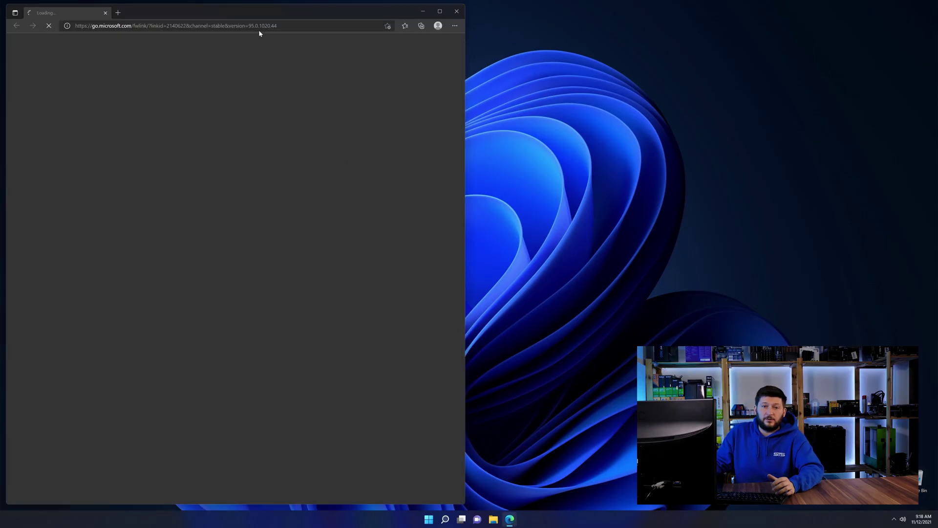
Step: Load the STS Visual C++ 2019 Redistributable page in Edge and choose the x64 download
left_click(259, 30)
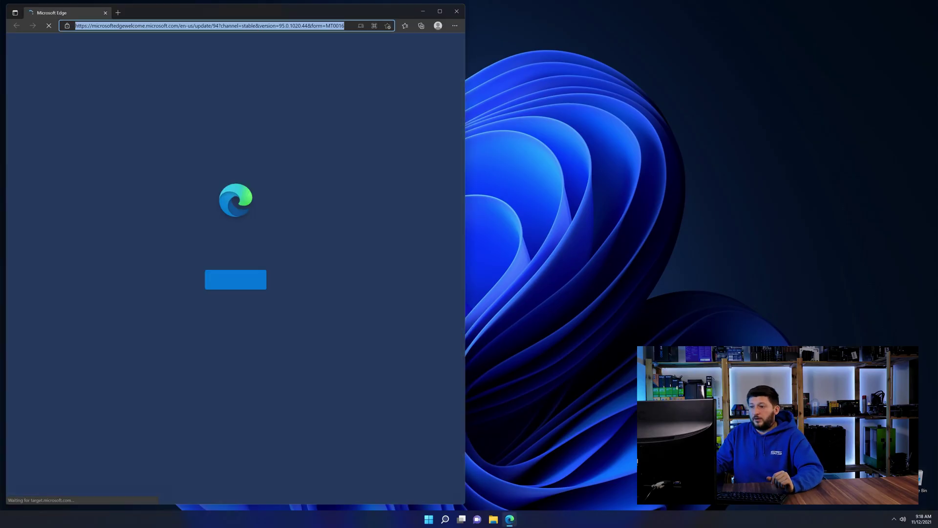
type("https://www.sts-tutorial.com/download/credistributable2019")
key("Return")
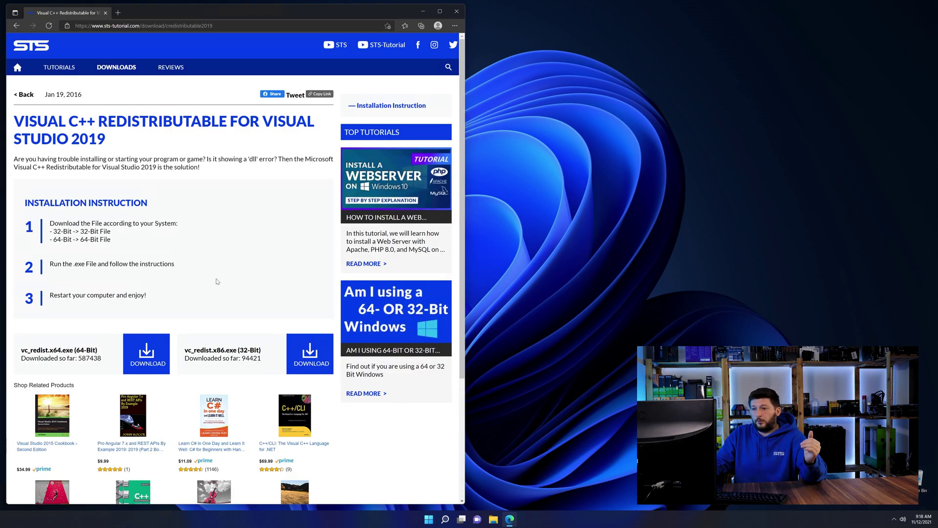
scroll(166, 322, "down", 3)
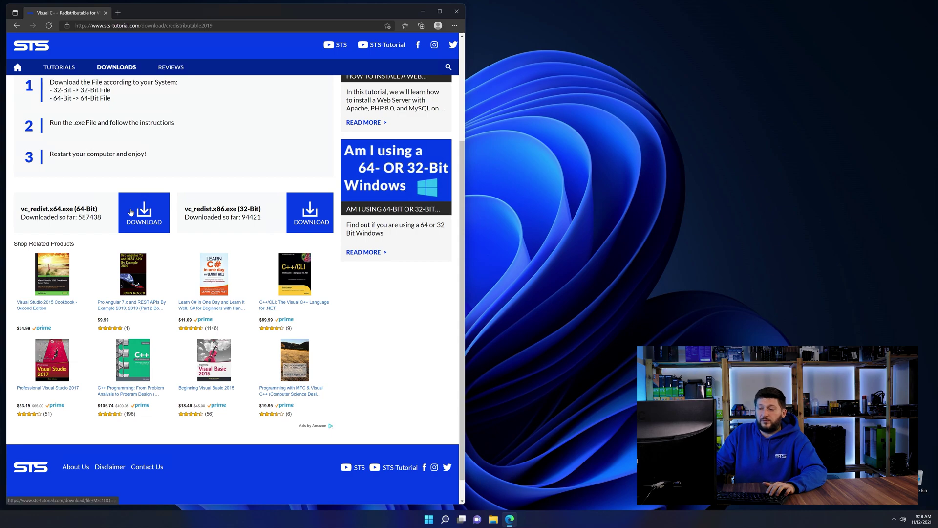
left_click(322, 223)
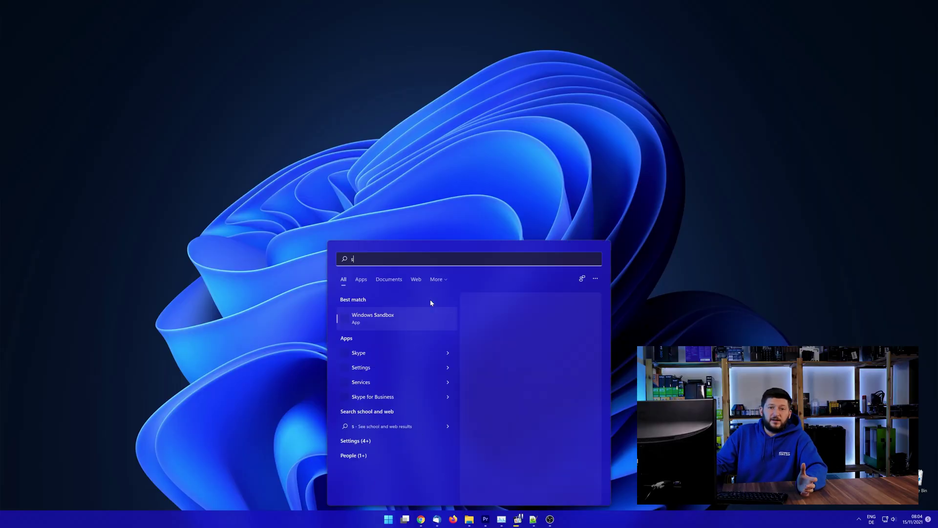
Step: Confirm on the System About page that the PC runs a 64-bit operating system
type("ystem")
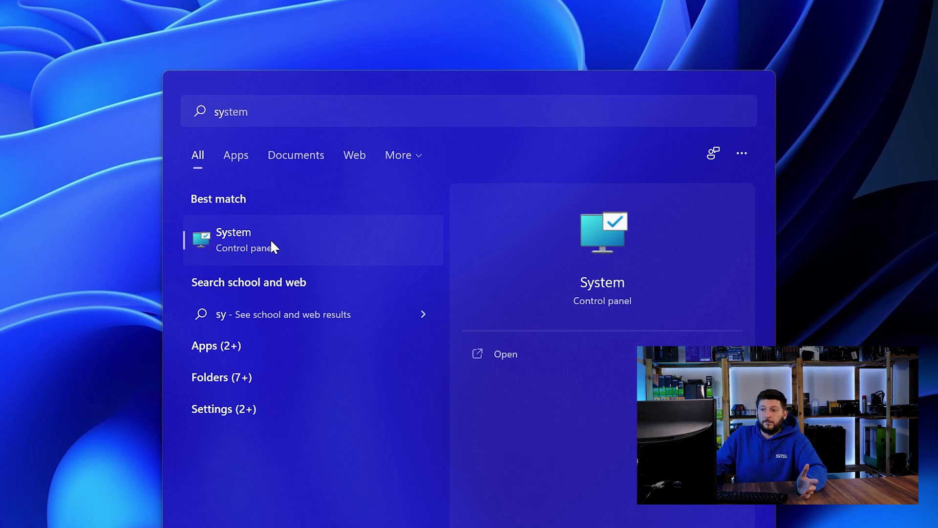
left_click(272, 241)
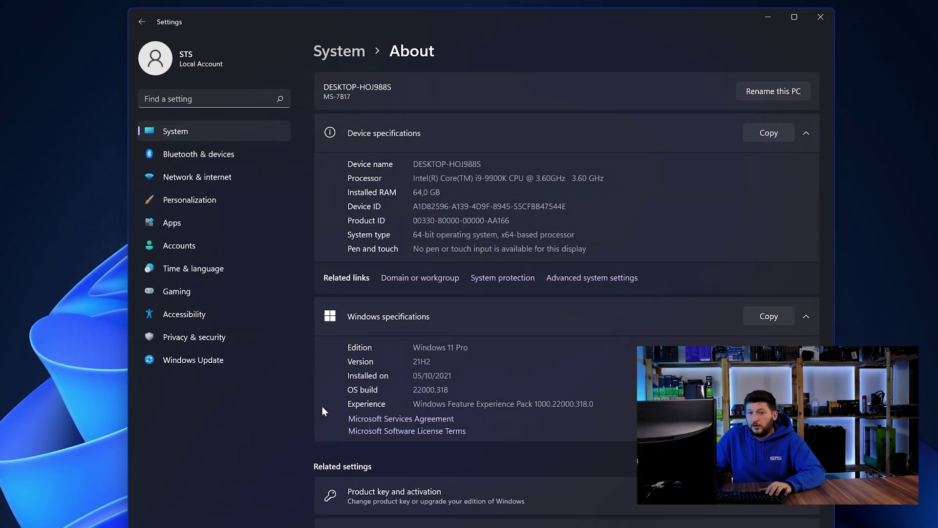
left_click_drag(413, 234, 418, 235)
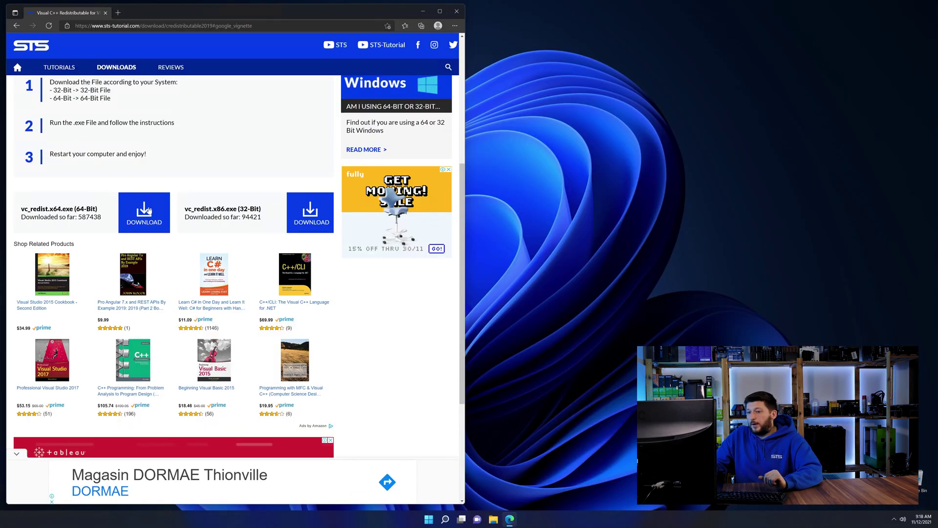
Step: Download vc_redist.x64.exe from the STS page, getting past the ad and countdown
left_click(149, 210)
left_click(256, 317)
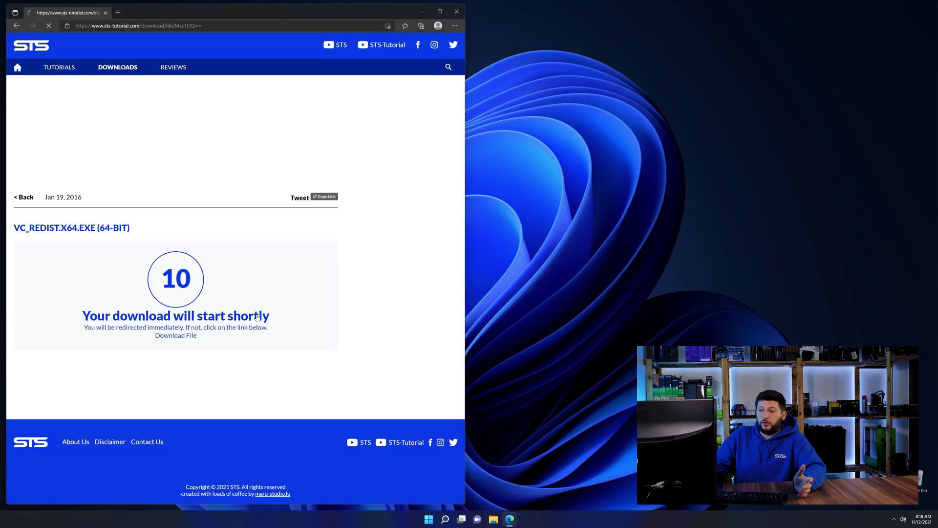
left_click(180, 335)
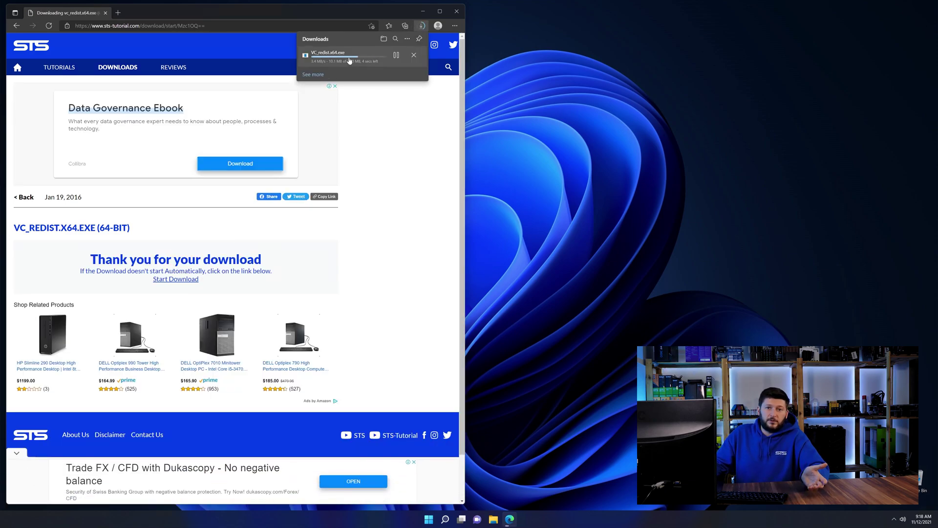
Step: Run vc_redist.x64.exe from Edge's downloads to bring up its license terms
left_click(350, 55)
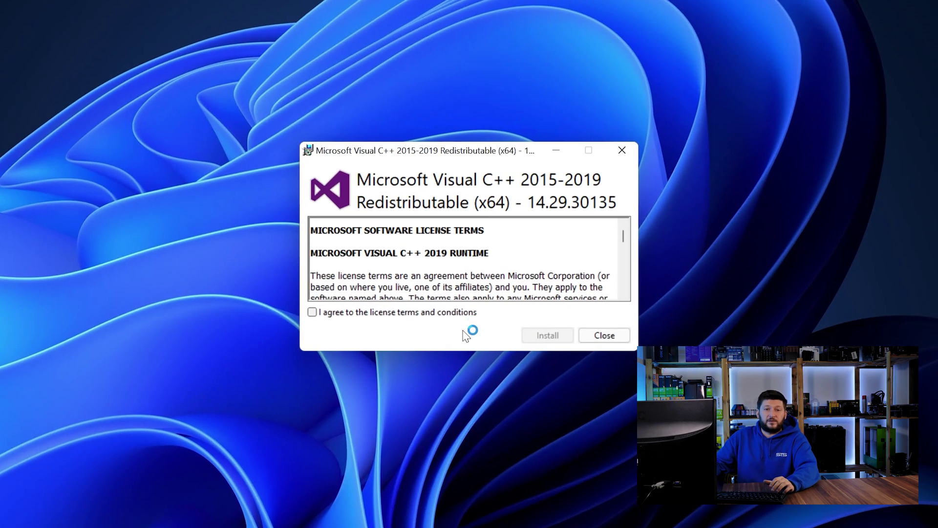